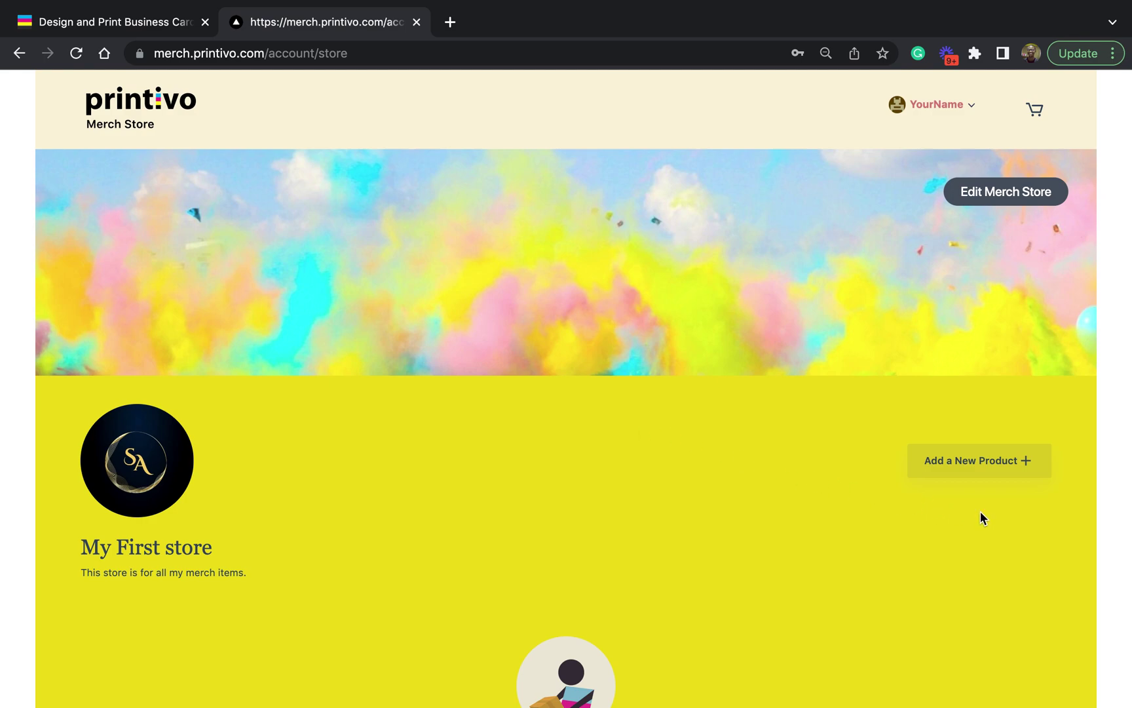
# Step: Start a new product listing and set its category to Off White T-shirts
pyautogui.click(982, 472)
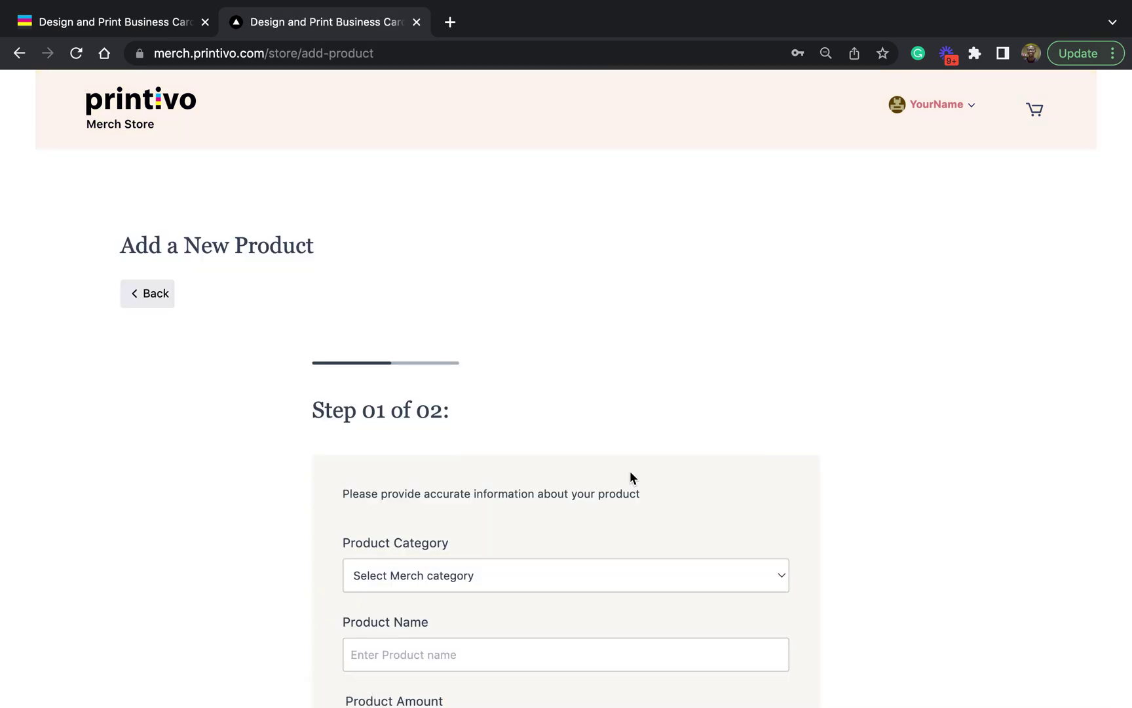
pyautogui.scroll(-5, 510, 451)
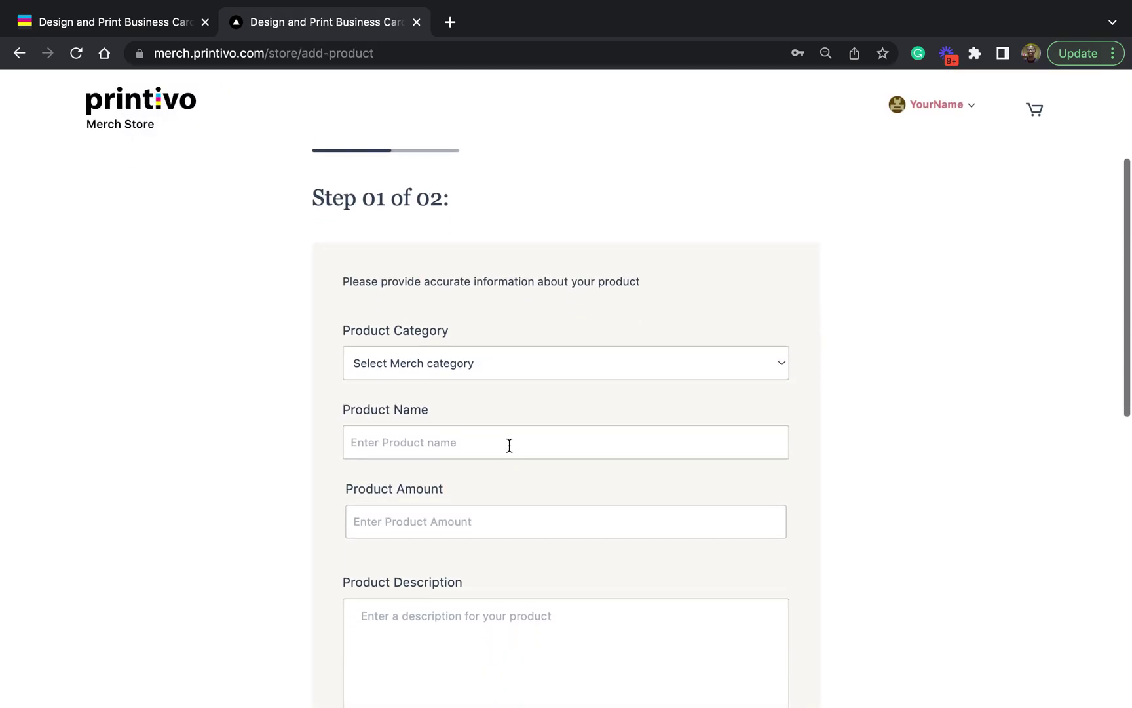
pyautogui.click(619, 364)
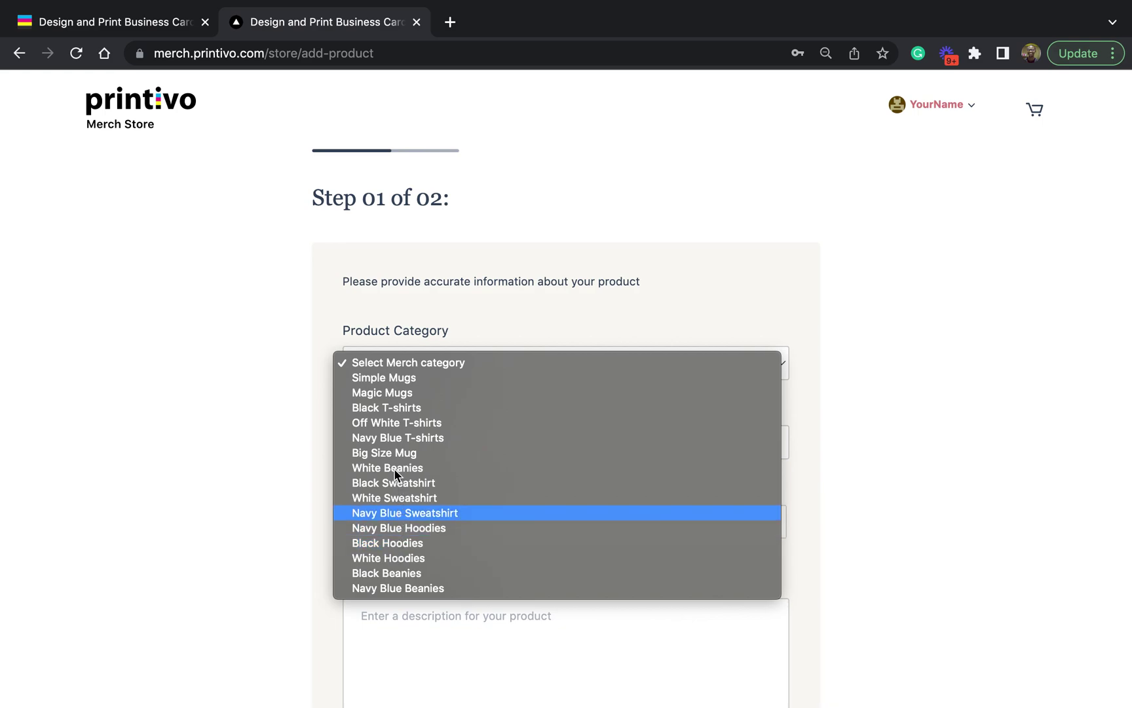
pyautogui.click(387, 423)
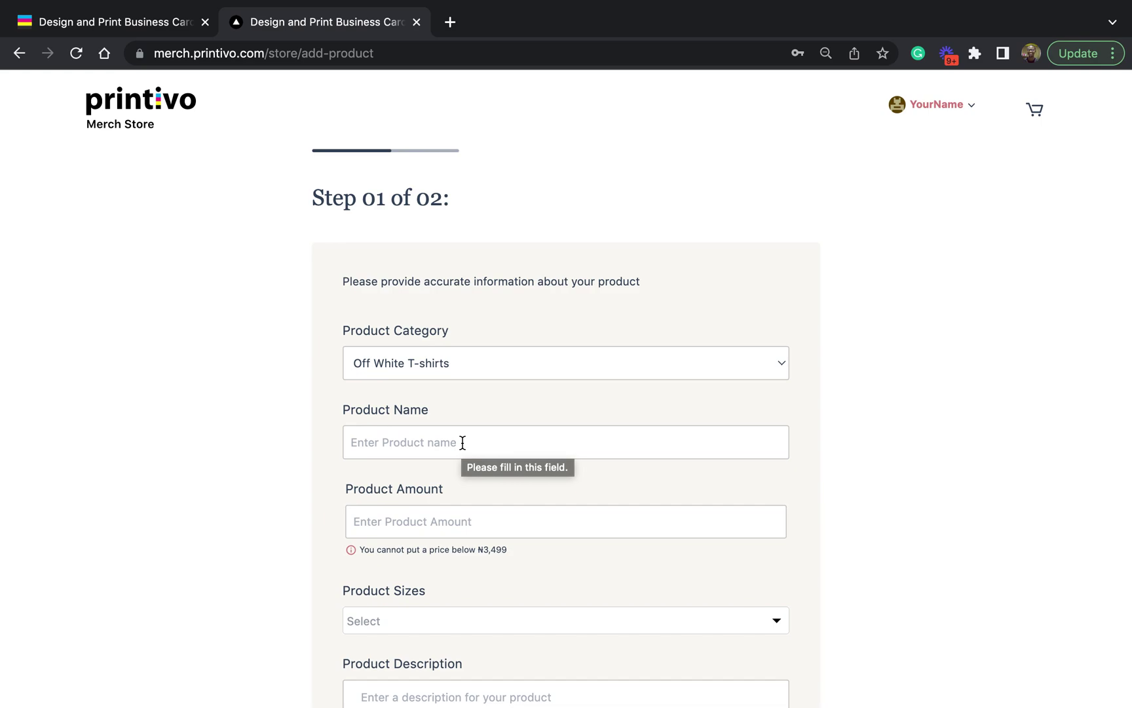
# Step: Enter 'White Tee For Creatives' as the product name
pyautogui.click(463, 443)
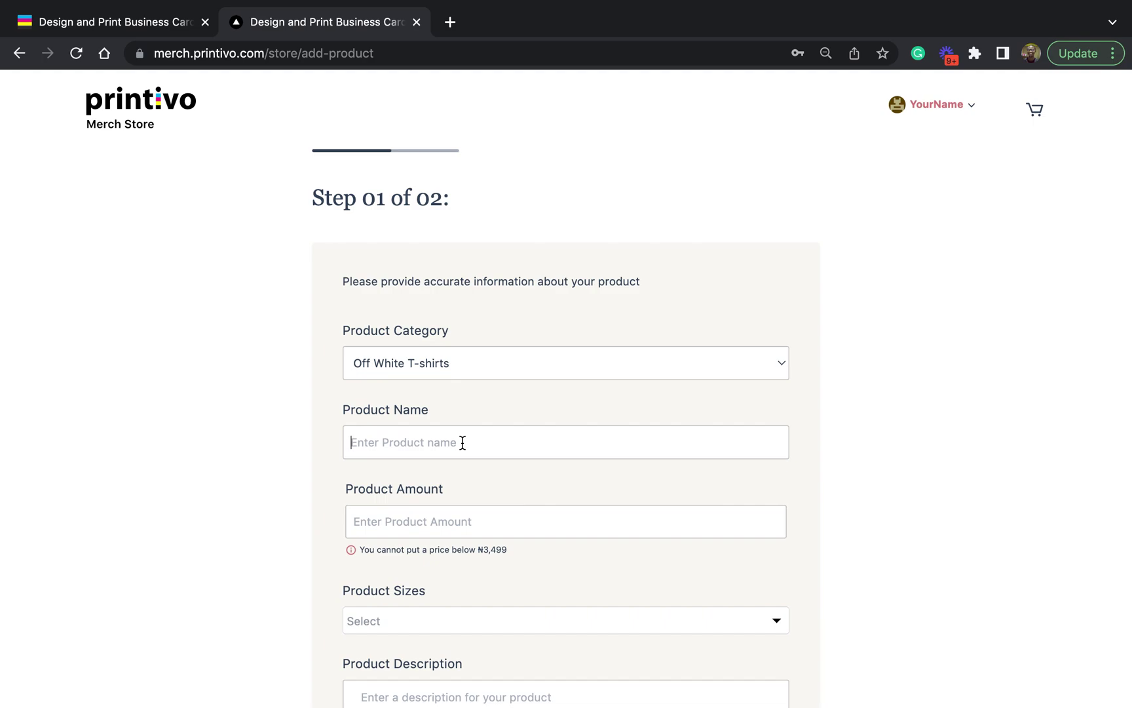
pyautogui.write('For')
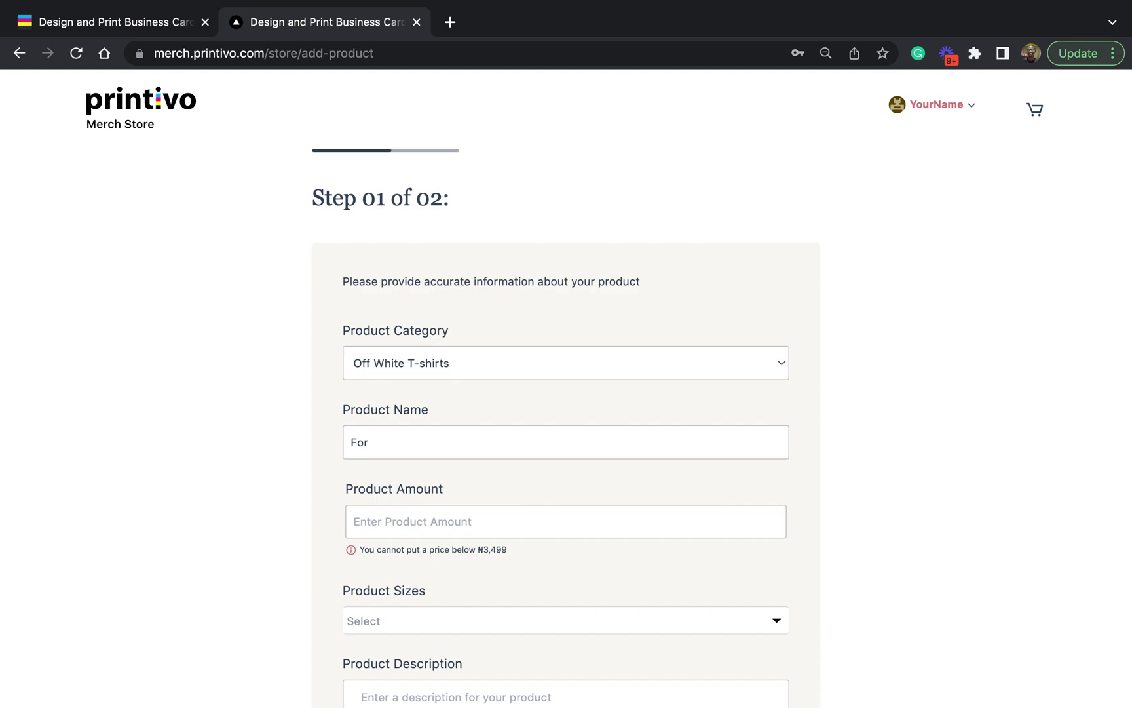
pyautogui.write(' Creatives')
pyautogui.click(352, 443)
pyautogui.write('White Te')
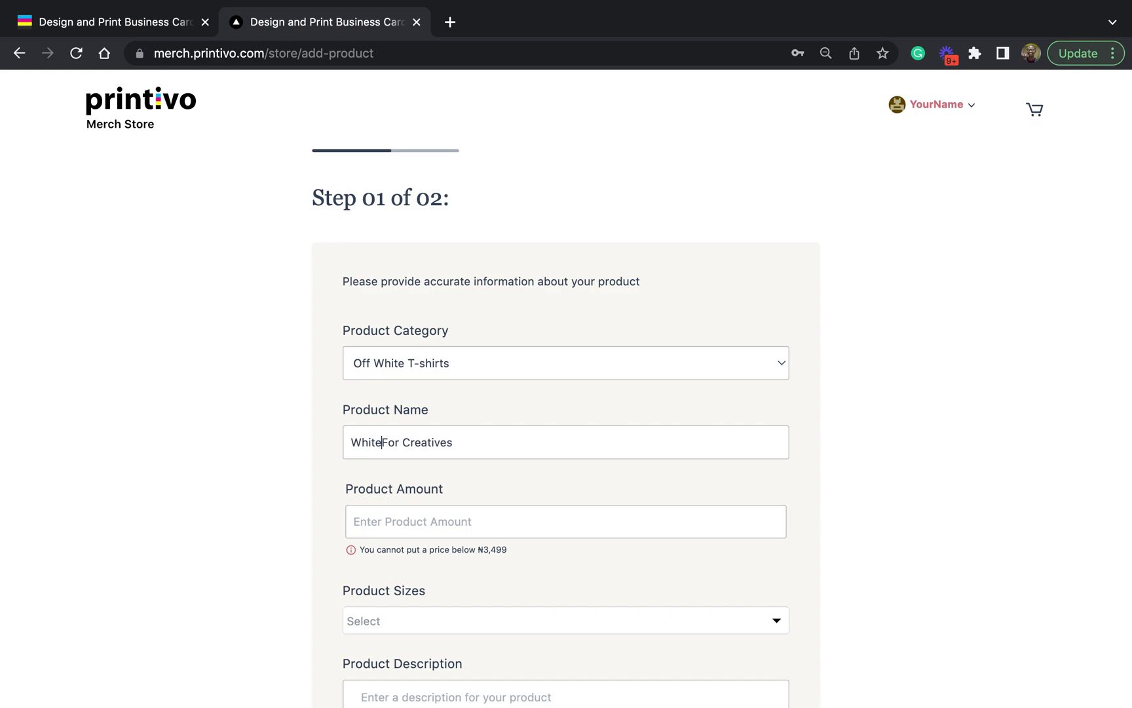
pyautogui.write('e')
pyautogui.click(390, 521)
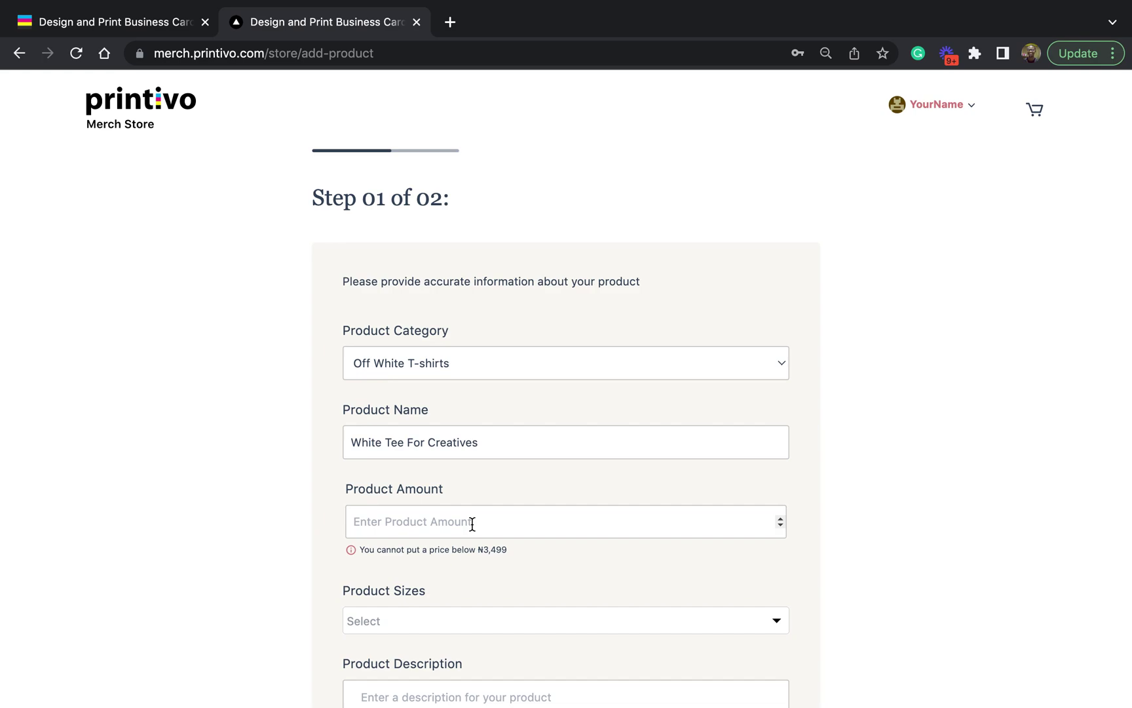
# Step: Set the product amount to 5000 and select sizes M, L, XL and XXL, leaving S out
pyautogui.write('5000')
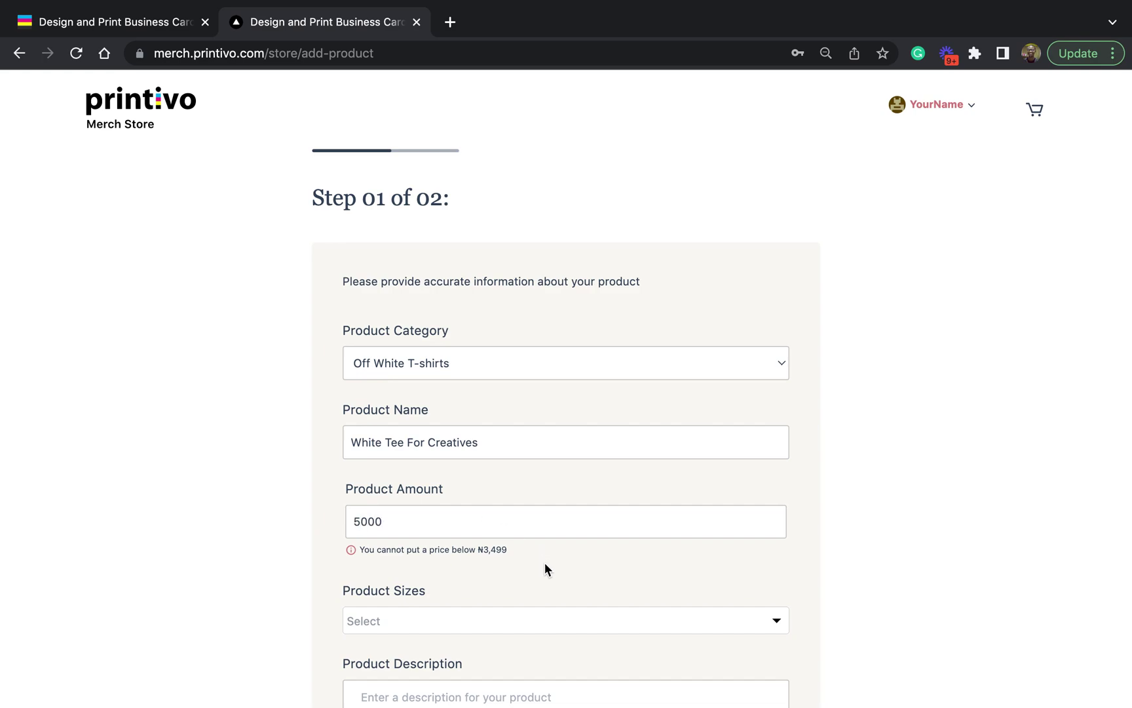
pyautogui.scroll(-3, 545, 564)
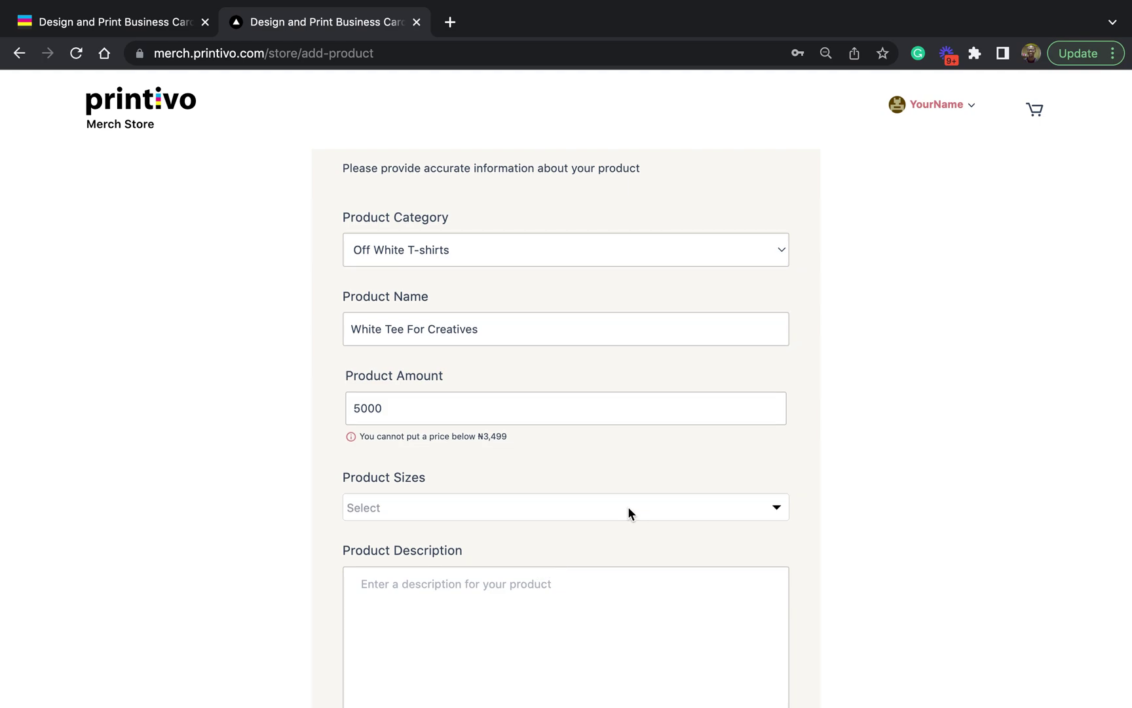
pyautogui.click(586, 510)
pyautogui.click(528, 543)
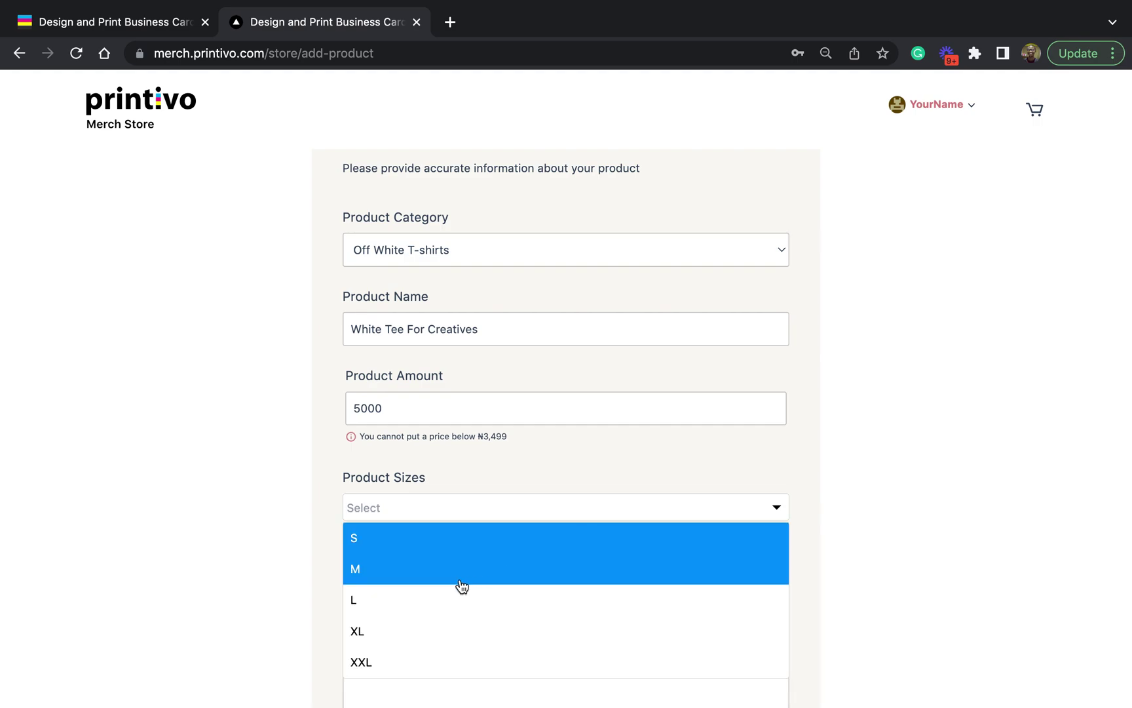
pyautogui.click(409, 582)
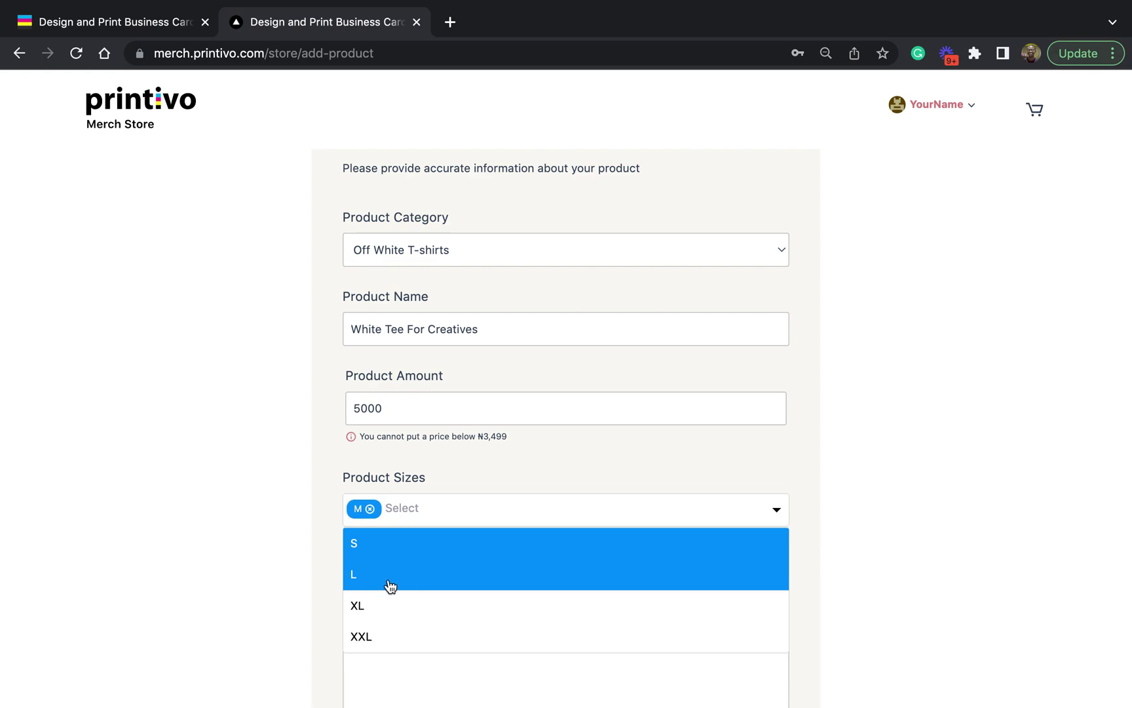
pyautogui.click(392, 583)
pyautogui.click(392, 582)
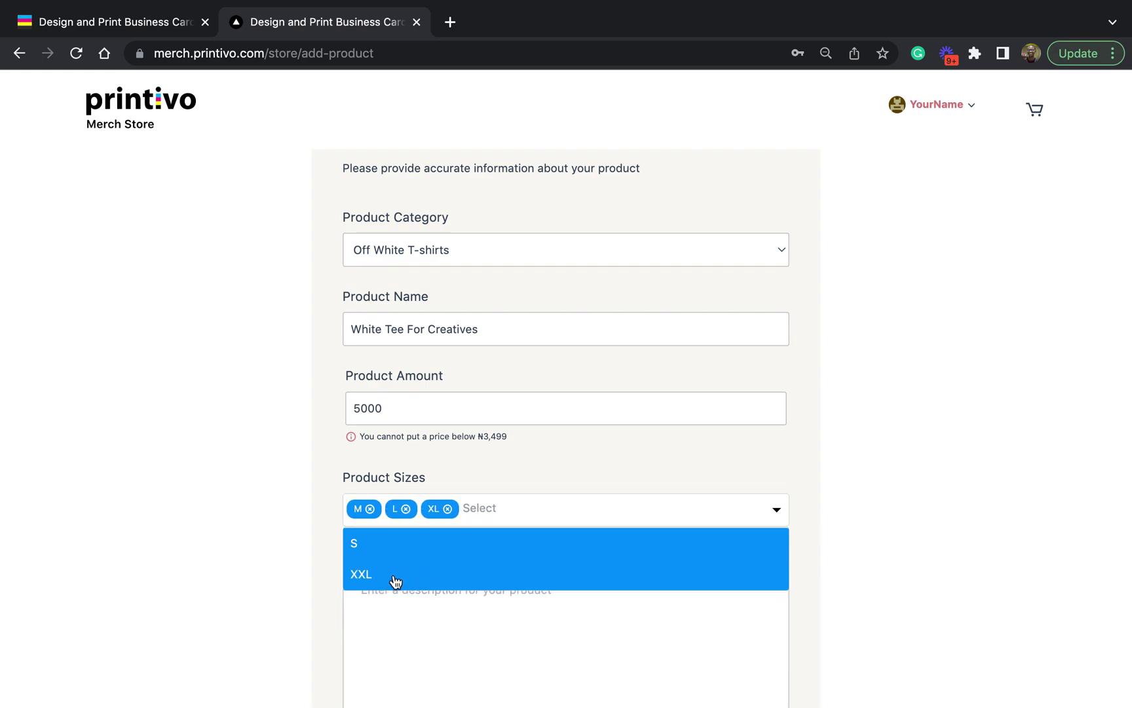
pyautogui.click(393, 575)
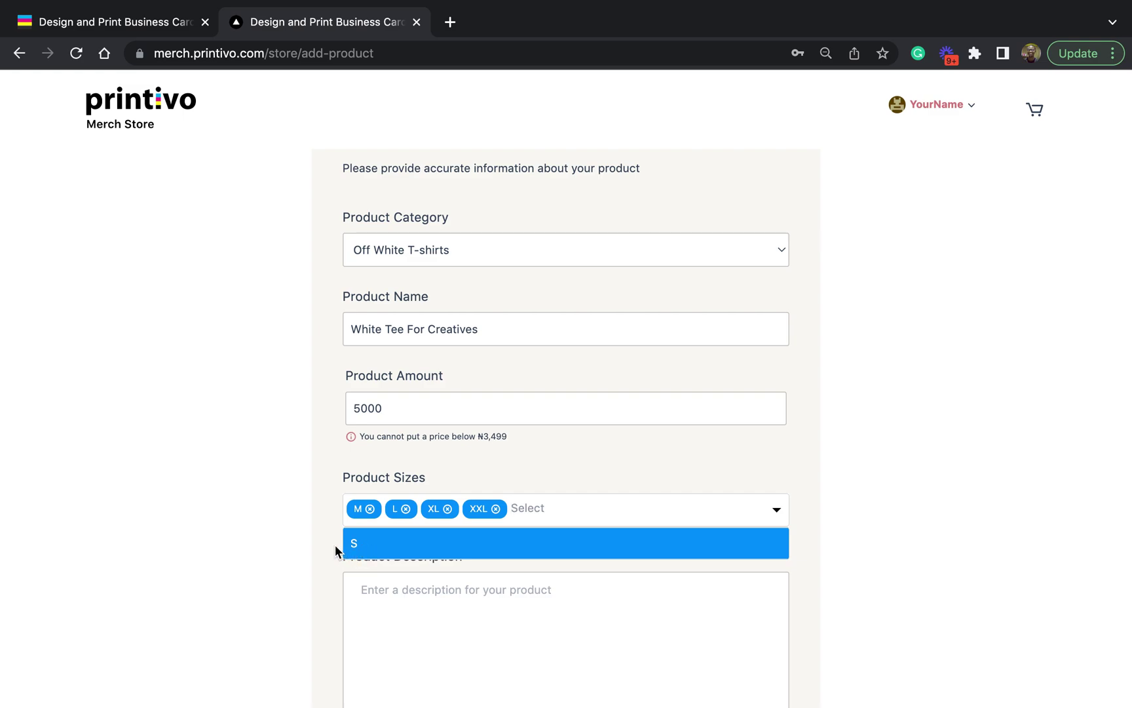
pyautogui.click(333, 526)
# Step: Write the description 'This shirt is going to be worn during our next retreat'
pyautogui.scroll(-3, 578, 534)
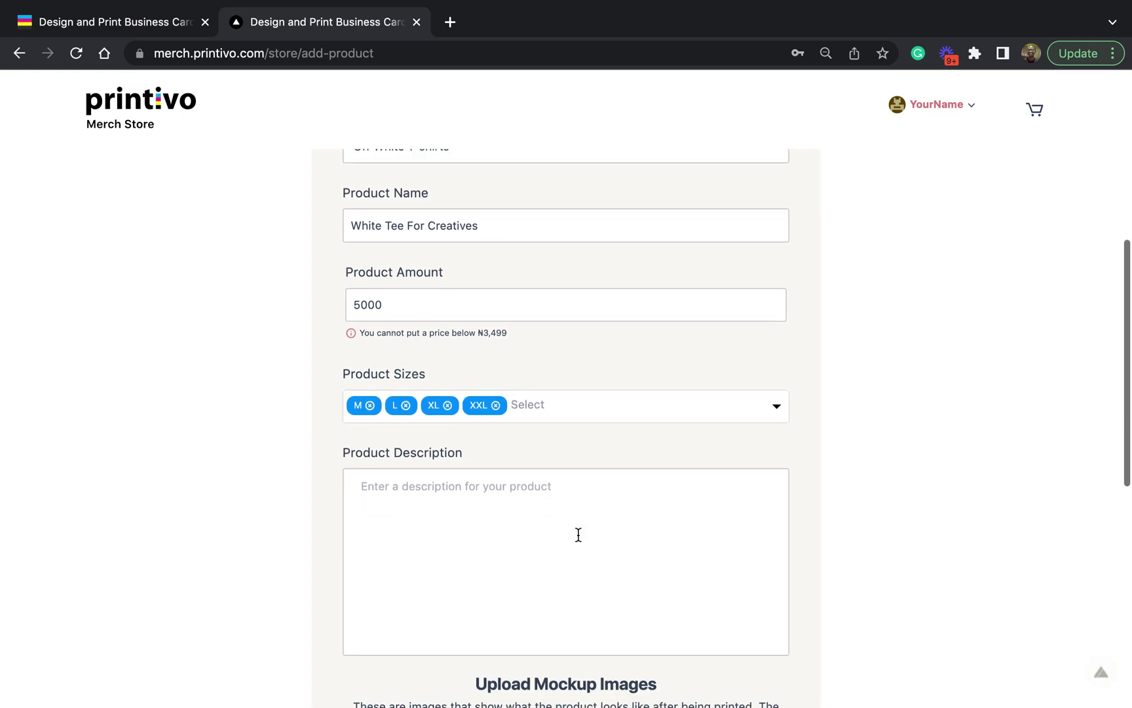
pyautogui.click(498, 513)
pyautogui.write('This shirt')
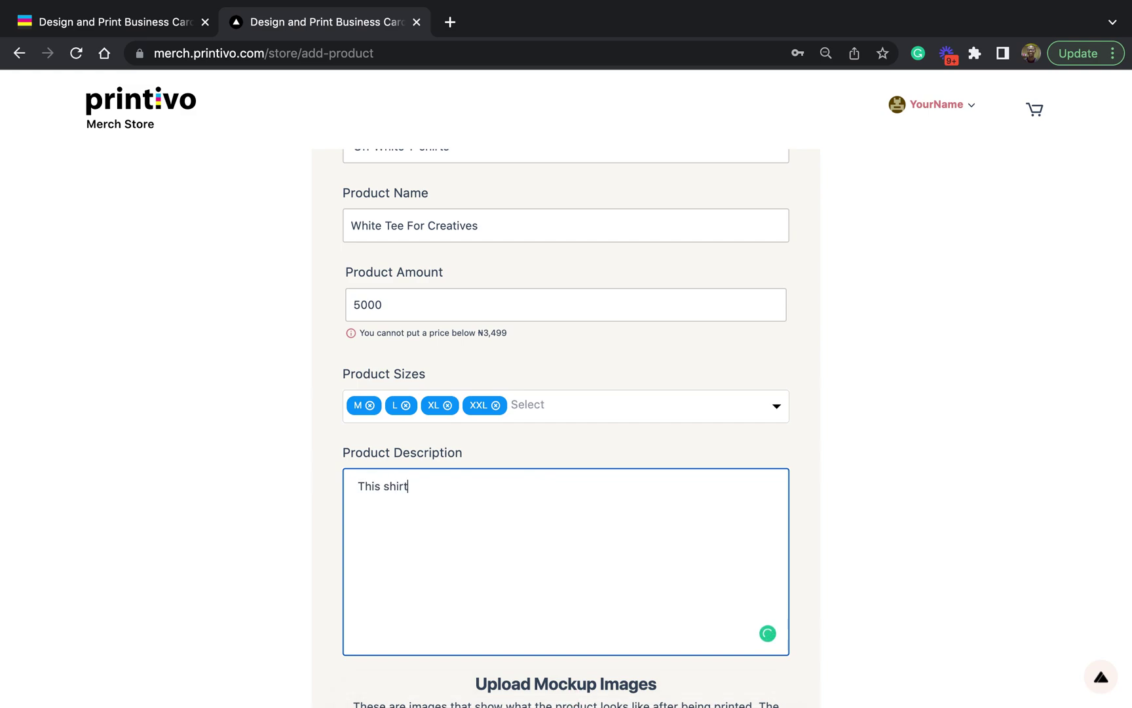
pyautogui.write(' is going to be ')
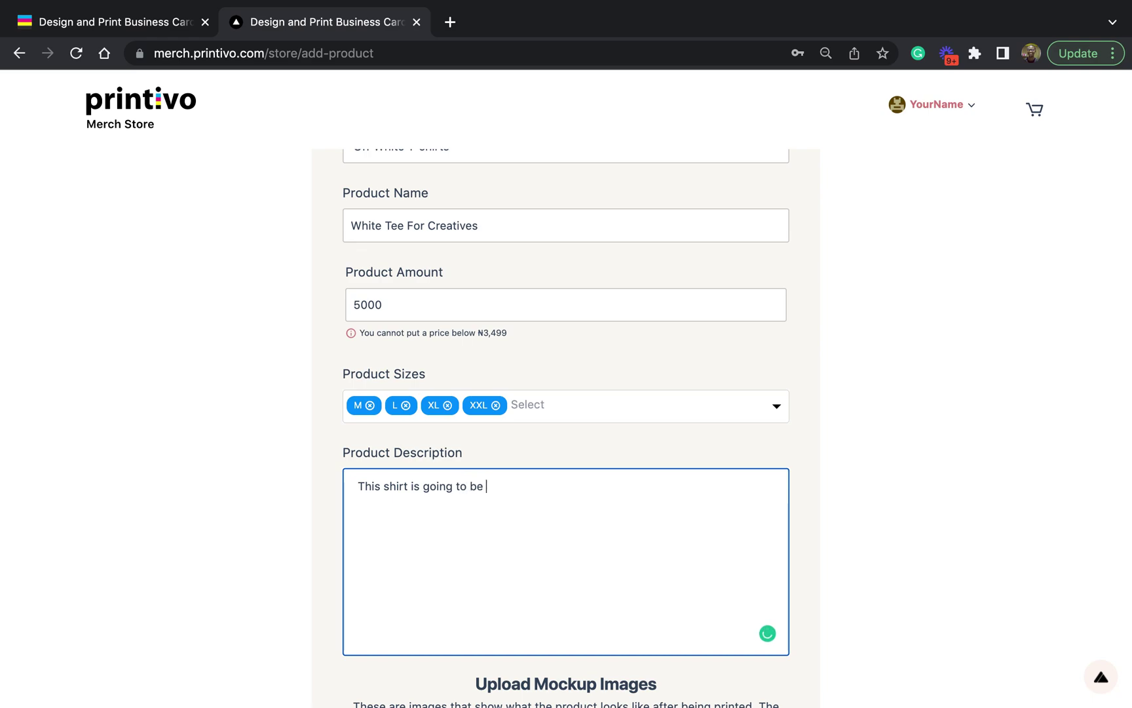
pyautogui.write('worn')
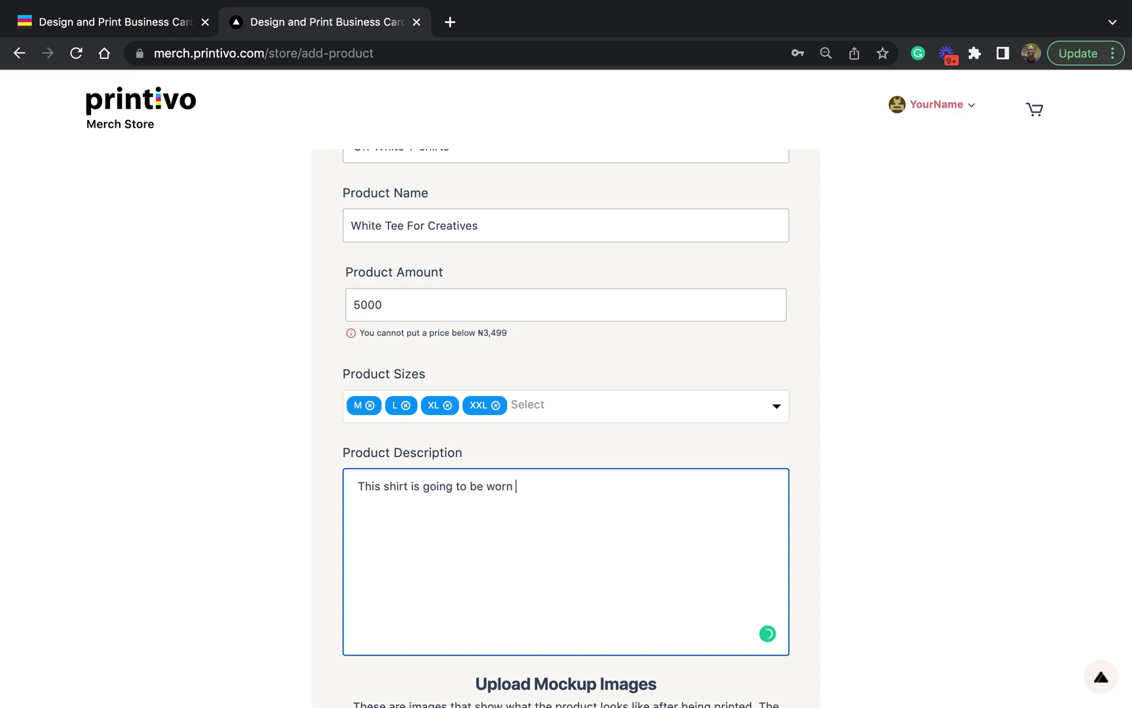
pyautogui.write(' during our next retreat')
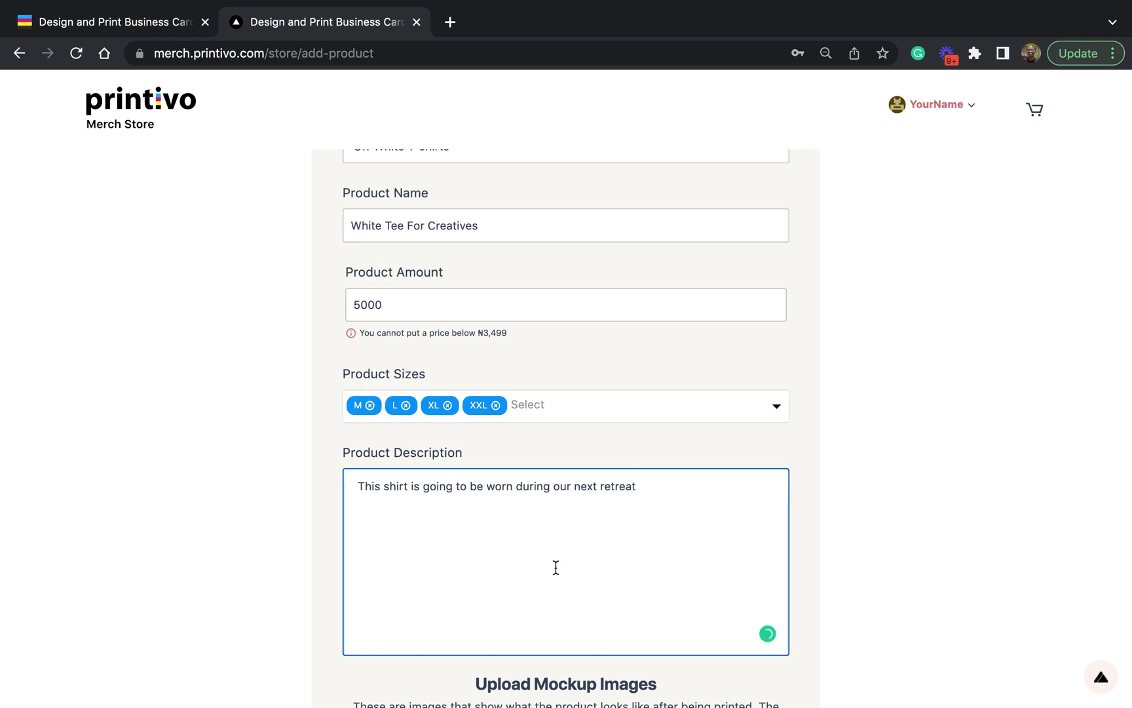
pyautogui.scroll(-3, 556, 567)
pyautogui.click(454, 548)
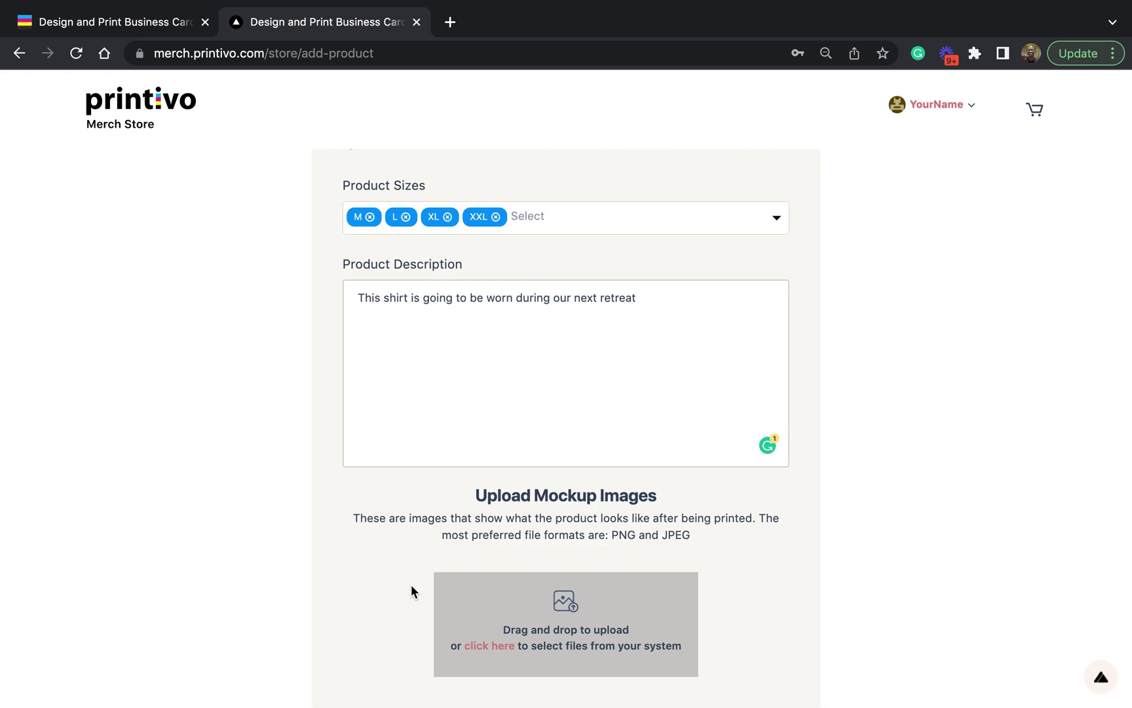
# Step: Upload Untitled design (10).png and (11).png as mockup images and save the product
pyautogui.click(482, 647)
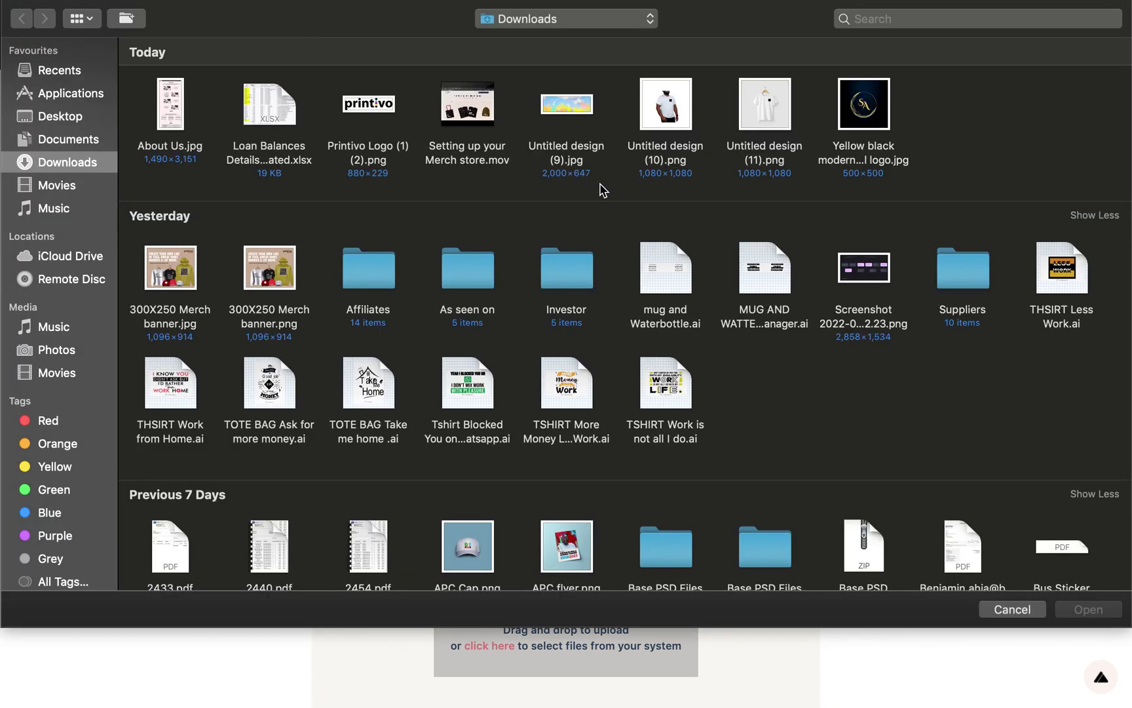
pyautogui.click(666, 116)
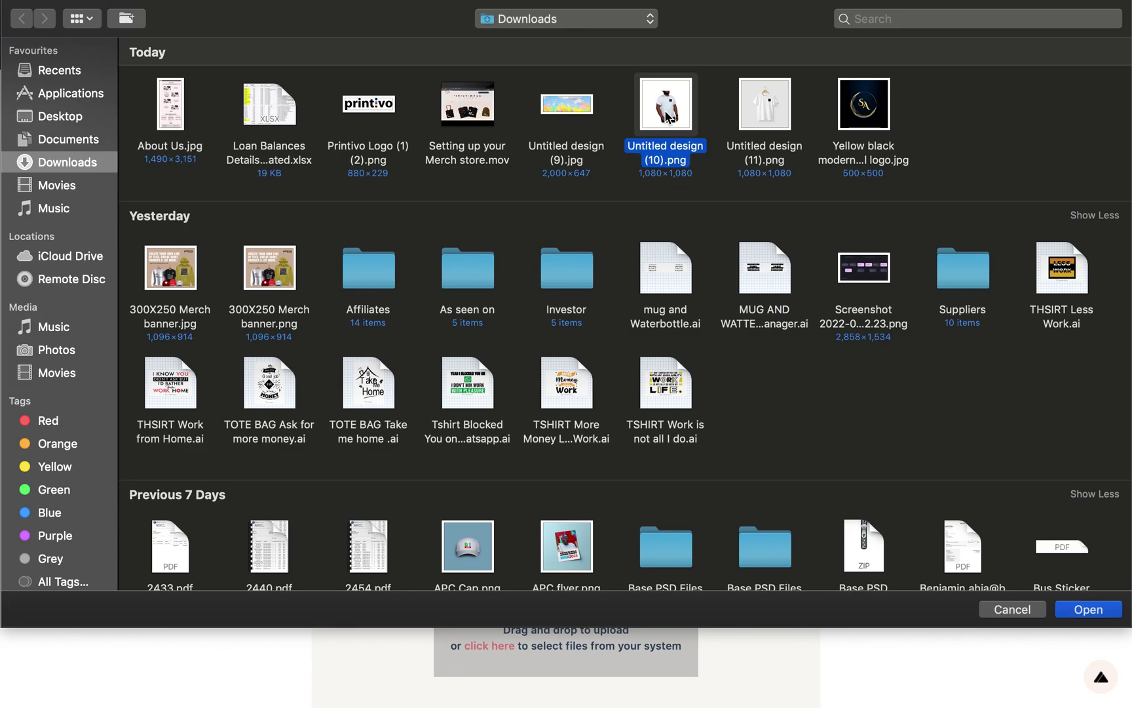
pyautogui.keyDown('super'); pyautogui.click(761, 113); pyautogui.keyUp('super')
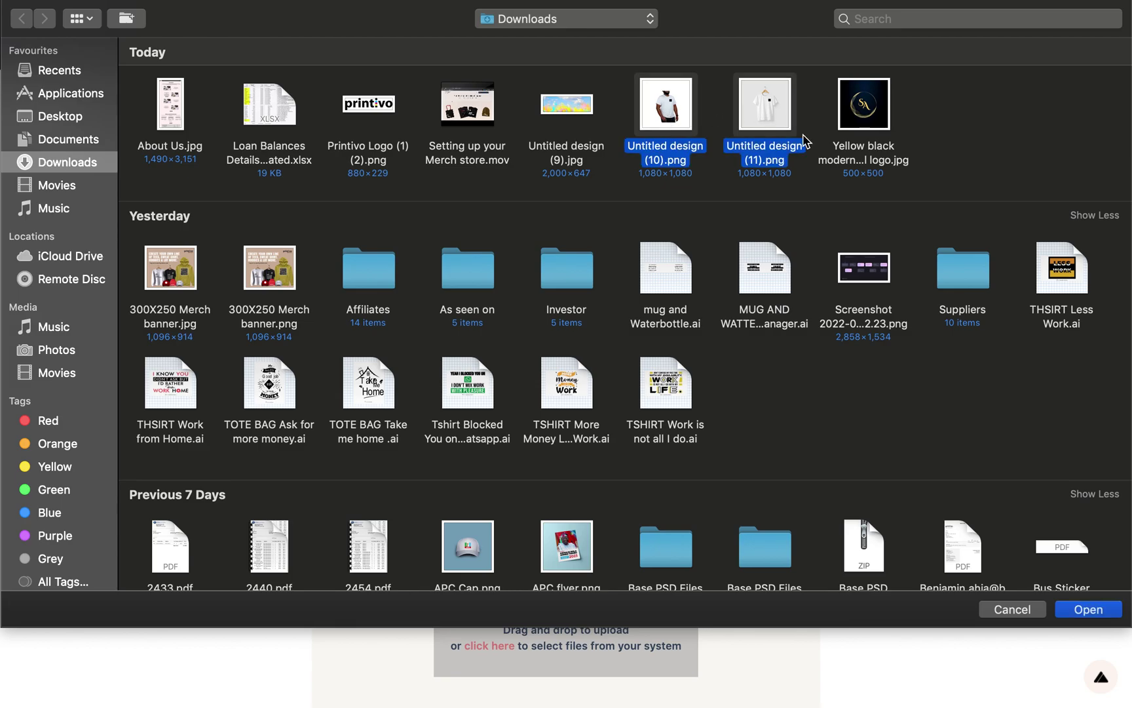
pyautogui.click(1088, 609)
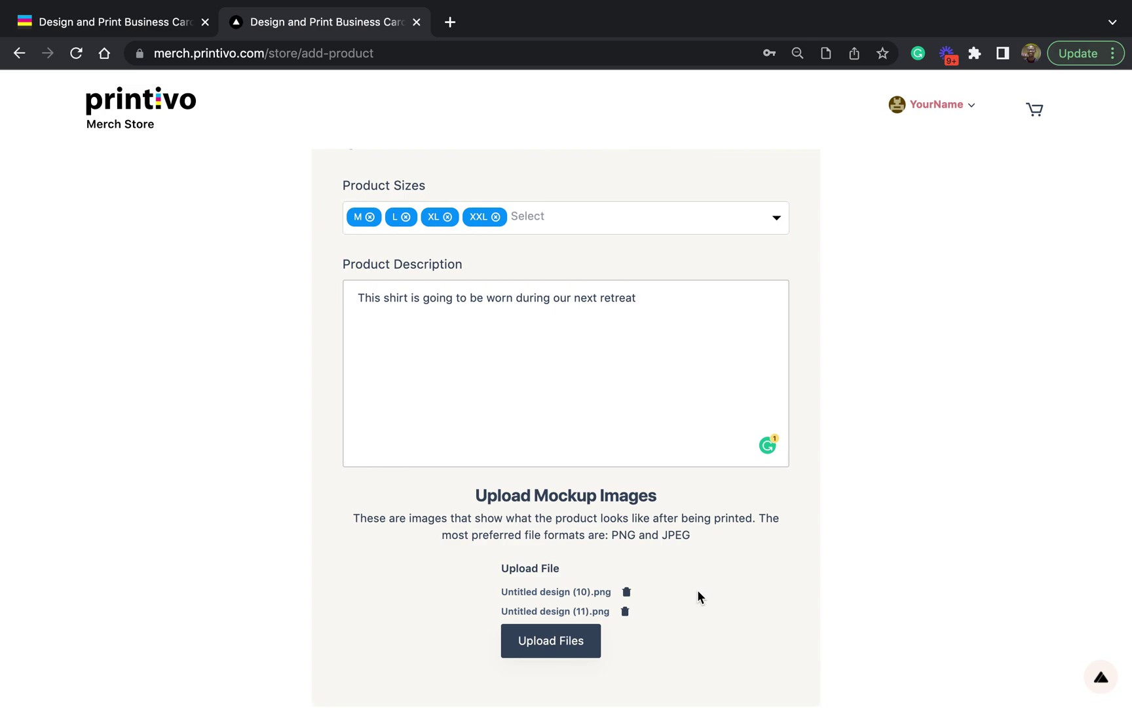
pyautogui.scroll(-1, 683, 599)
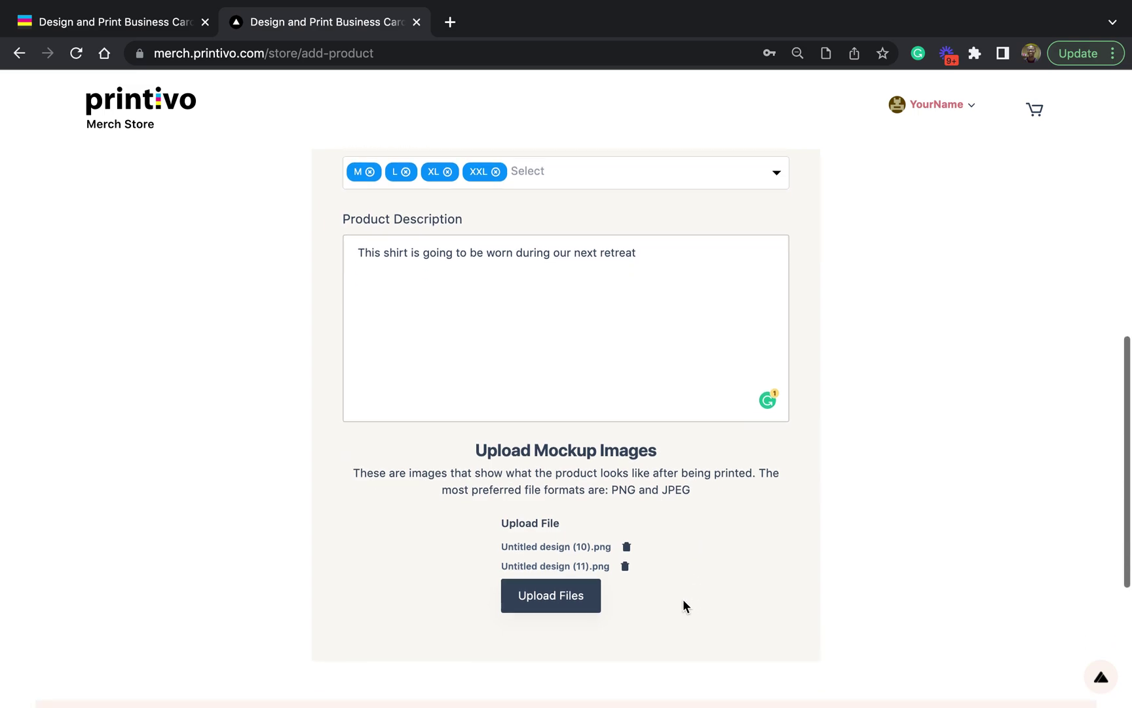
pyautogui.click(550, 596)
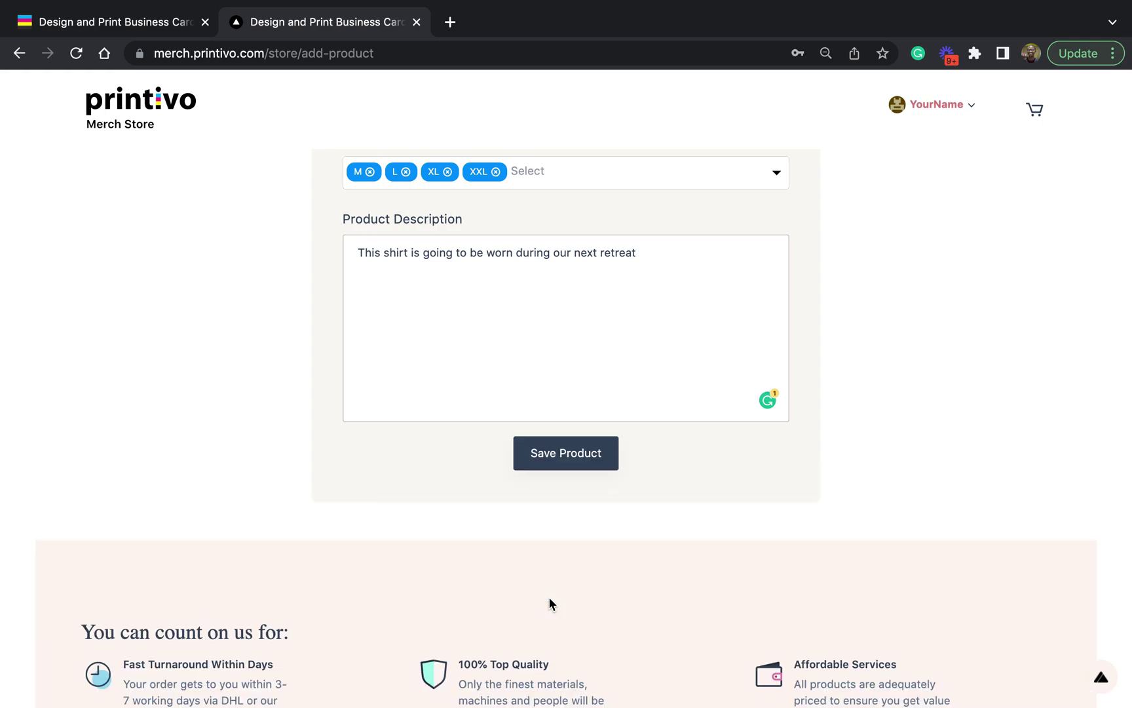
pyautogui.click(560, 457)
# Step: Attach Untitled design (10).png as the print file and save it
pyautogui.scroll(5, 577, 411)
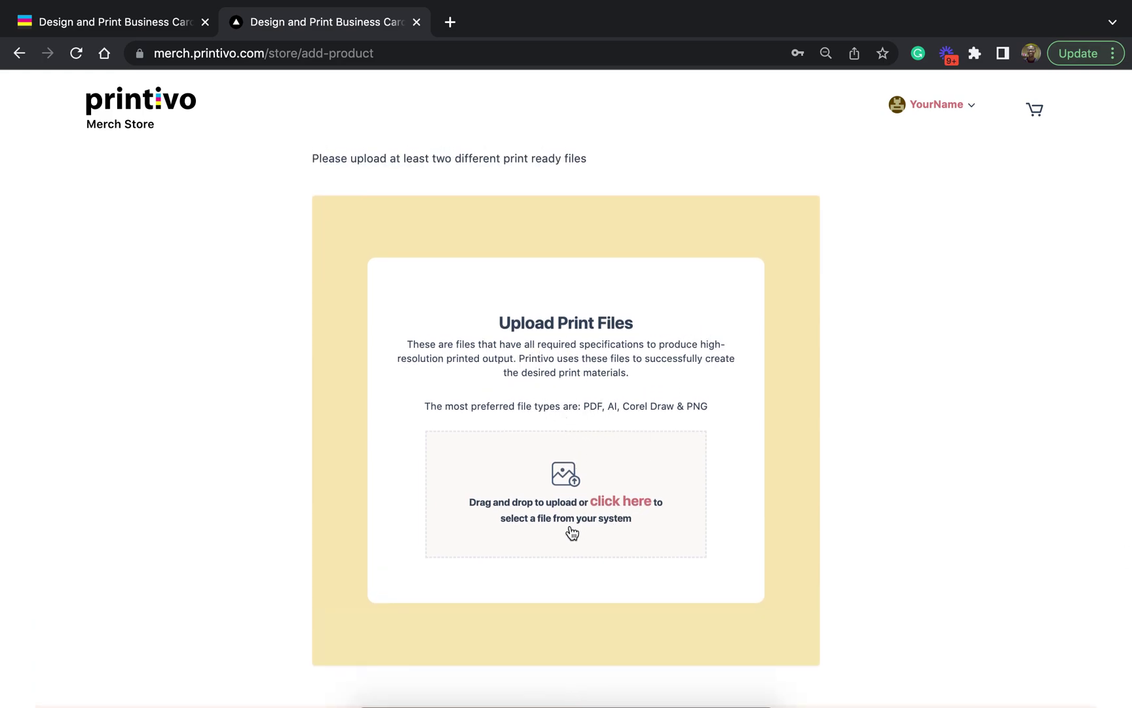
pyautogui.click(597, 506)
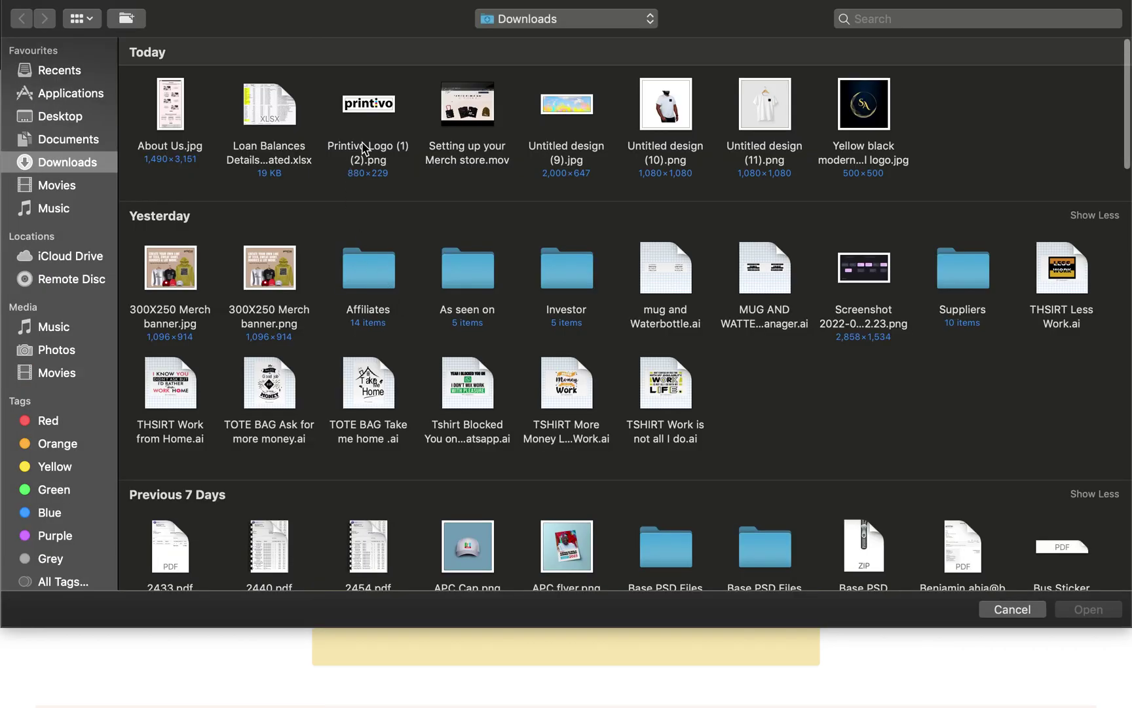
pyautogui.doubleClick(677, 113)
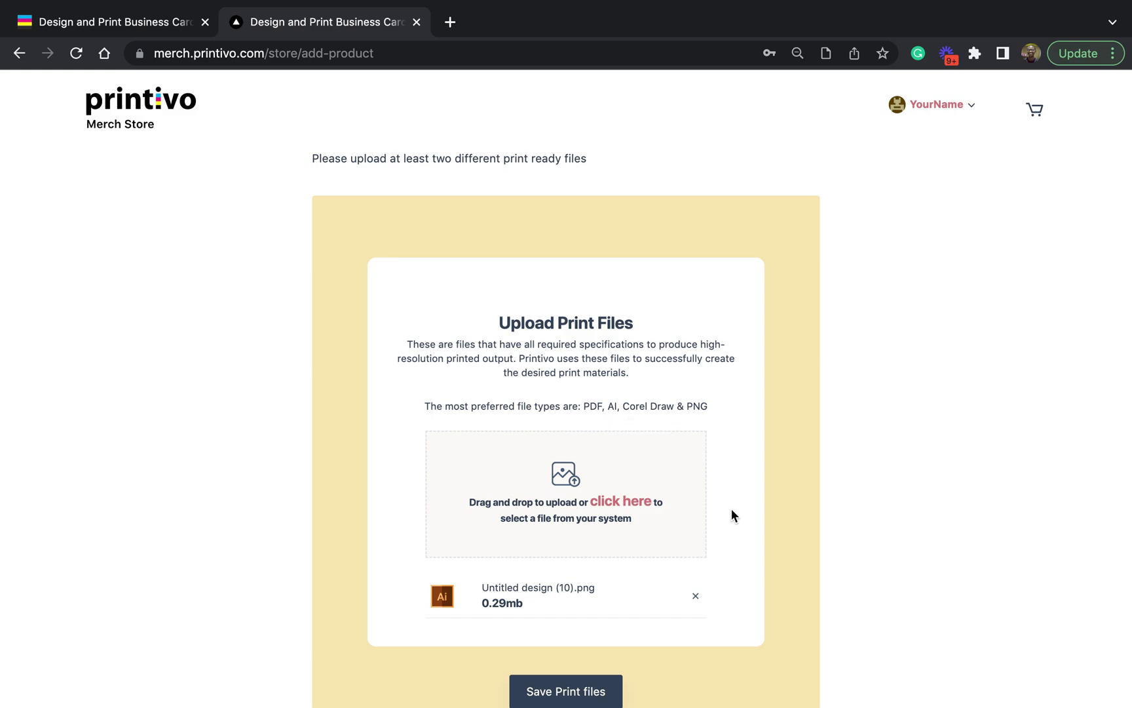
pyautogui.scroll(-2, 732, 514)
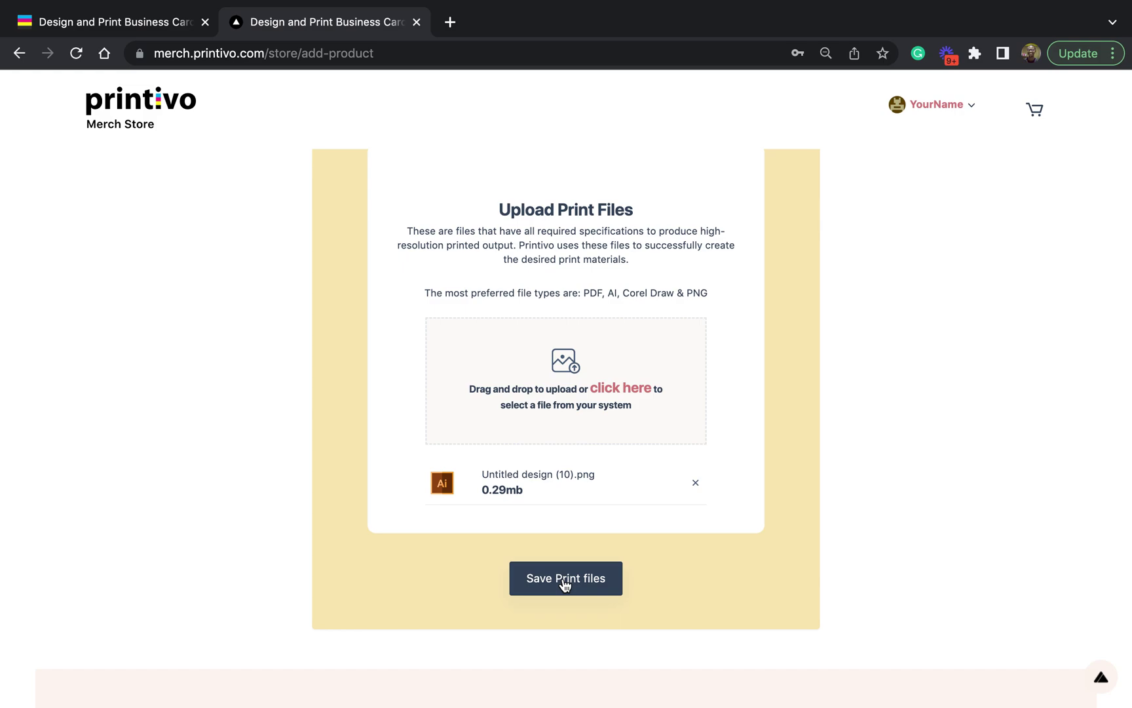
pyautogui.click(565, 583)
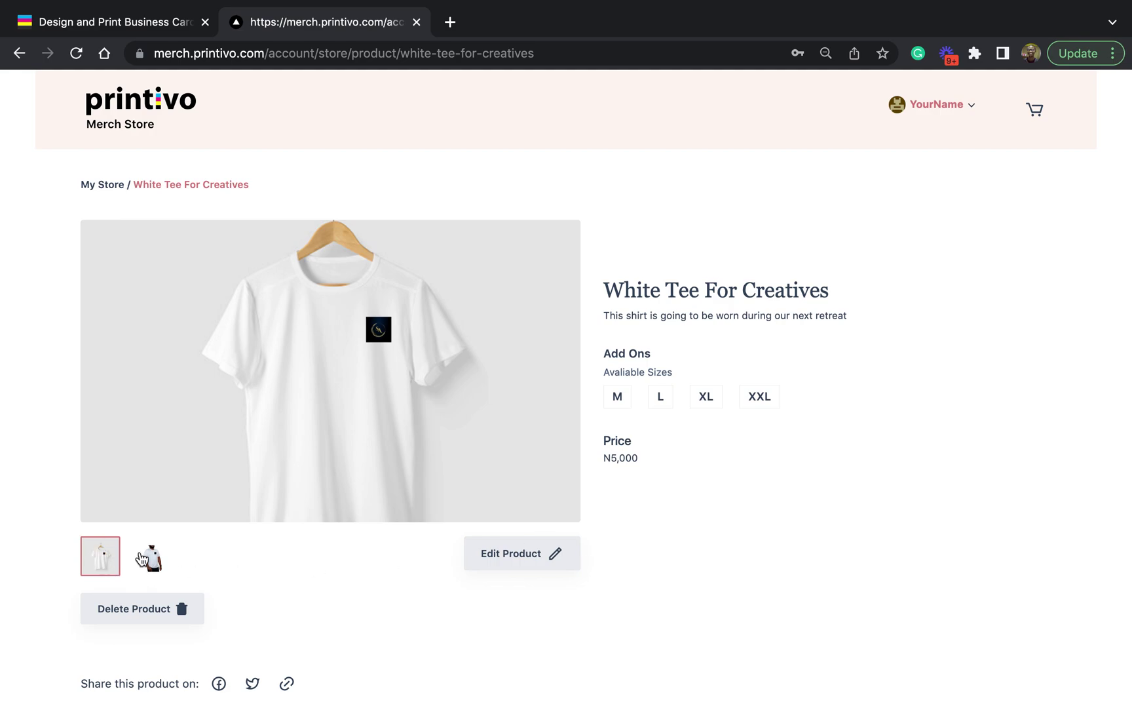
pyautogui.click(154, 558)
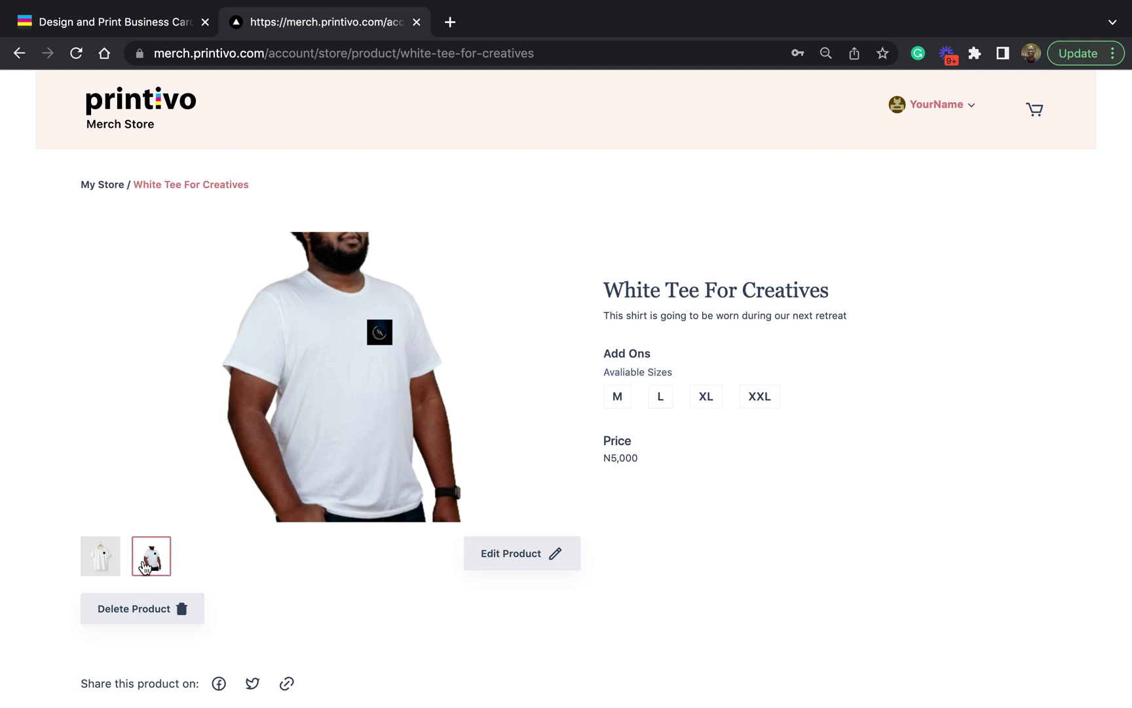
pyautogui.click(106, 563)
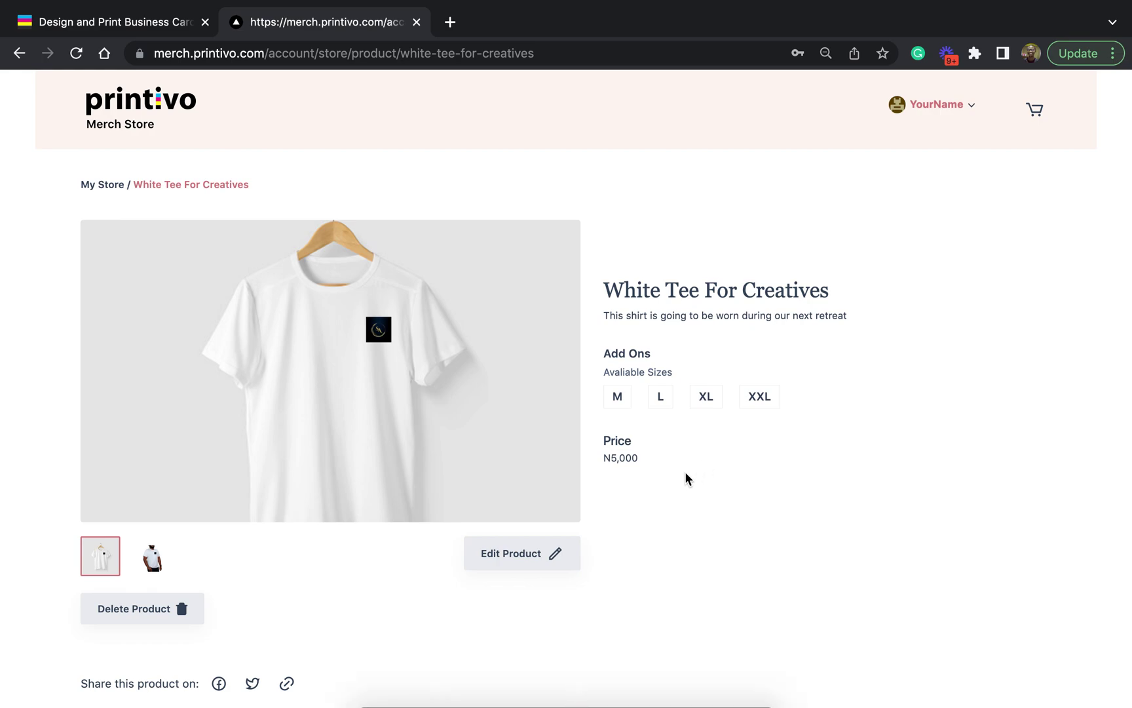
pyautogui.scroll(-1, 642, 519)
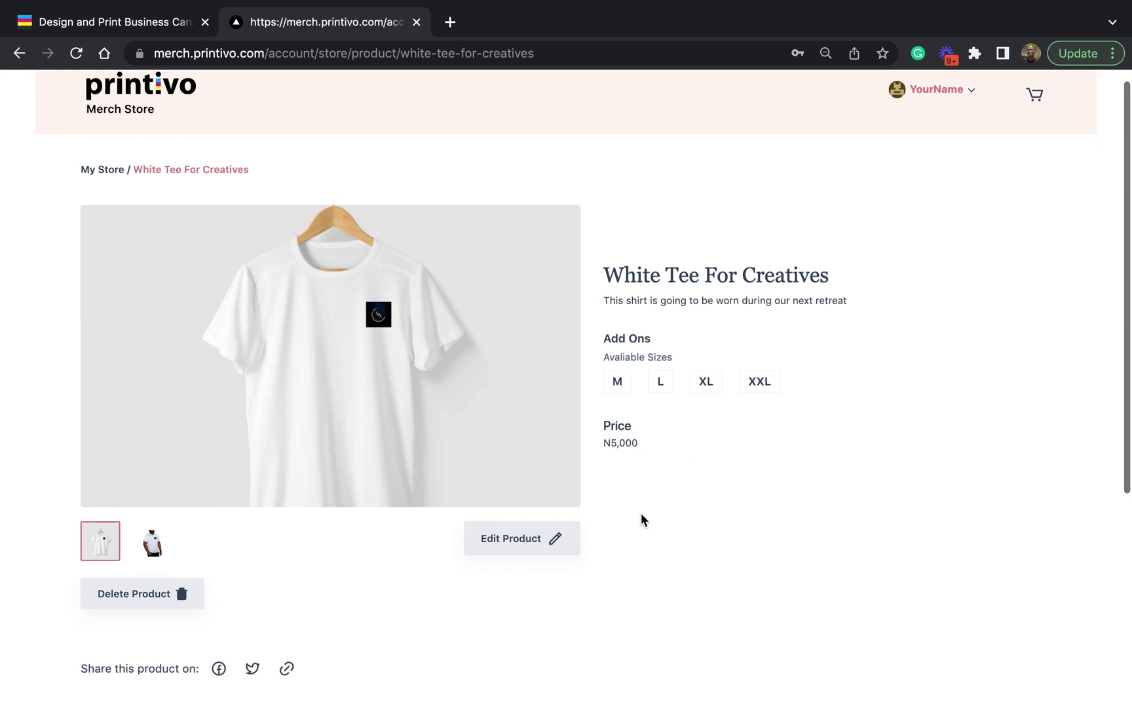
pyautogui.scroll(-3, 641, 519)
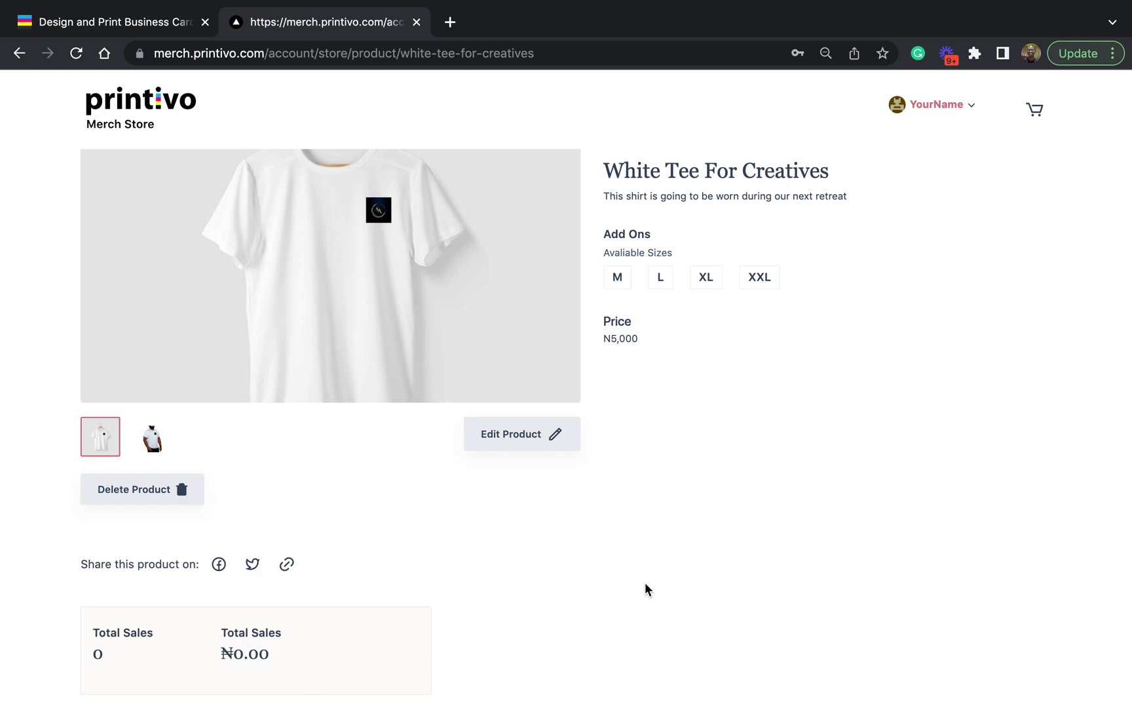
pyautogui.scroll(3, 646, 584)
pyautogui.scroll(-1, 645, 583)
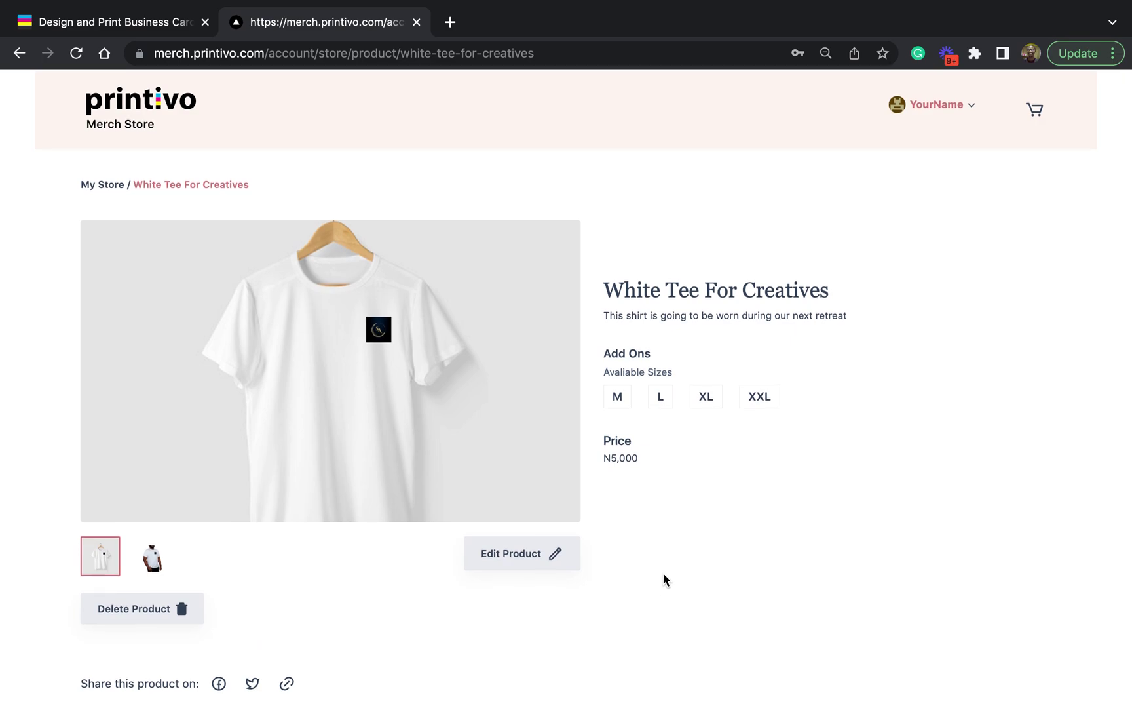